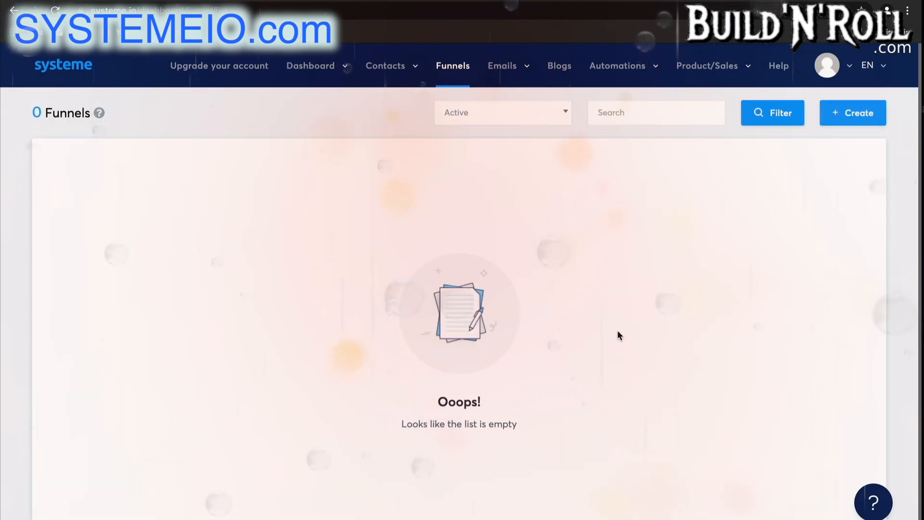
left_click(563, 119)
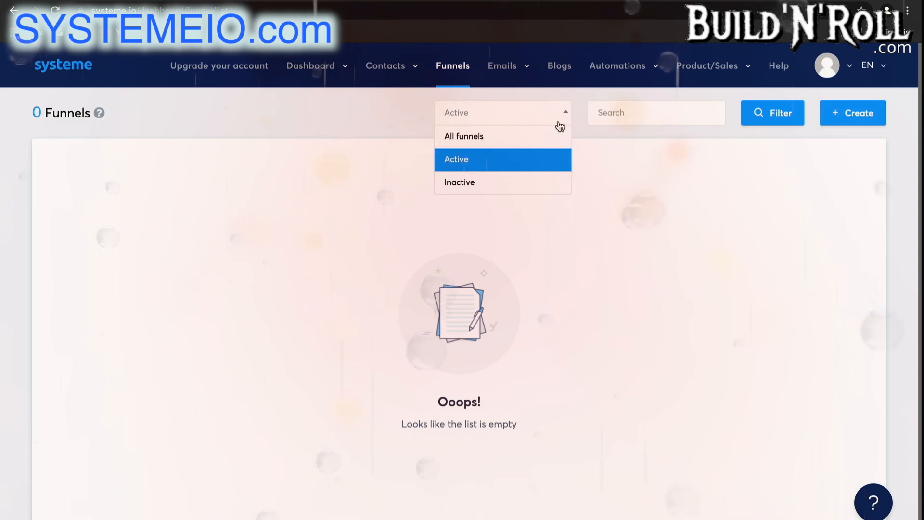
left_click(566, 119)
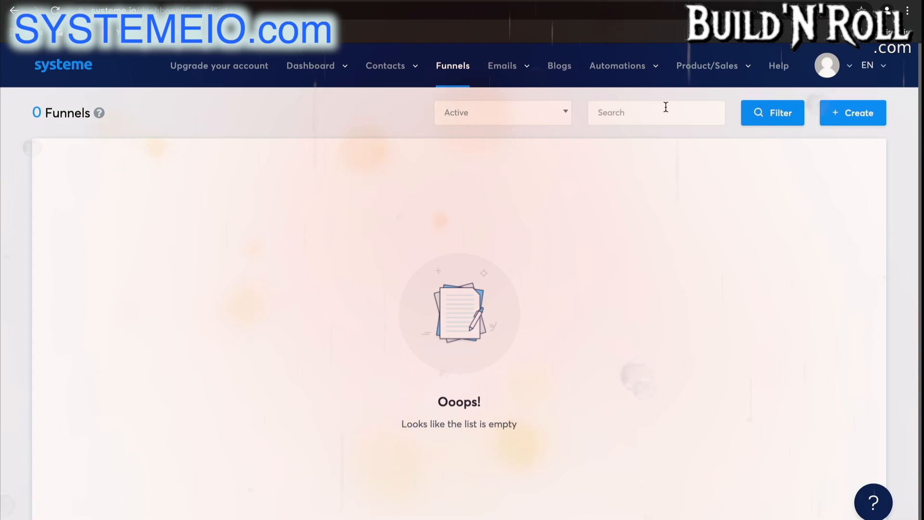
Create a custom funnel named "Test Funnel" with U.S. Dollar as its currency
left_click(861, 118)
left_click(509, 212)
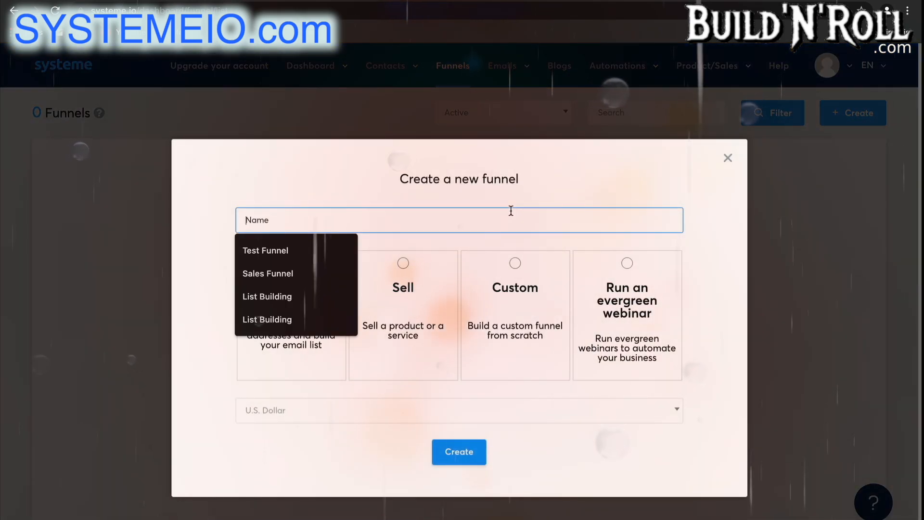
type("t Funnel")
left_click(272, 253)
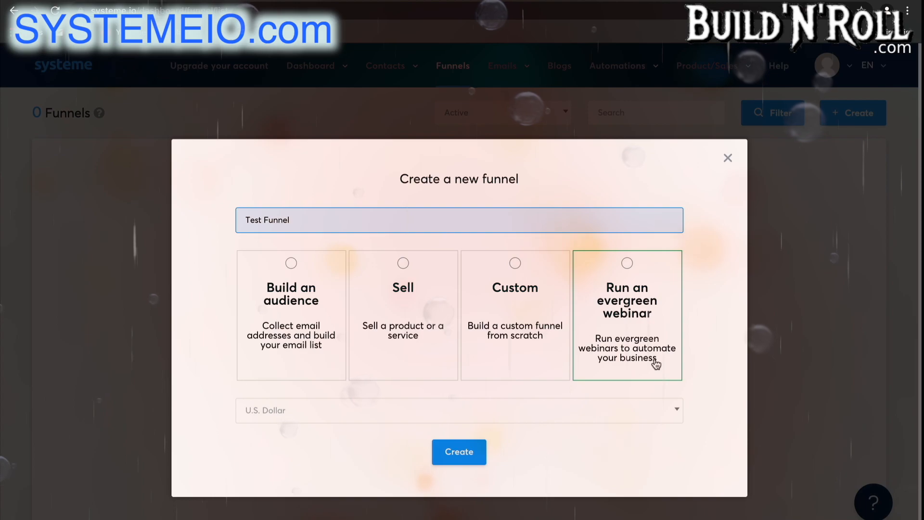
left_click(518, 339)
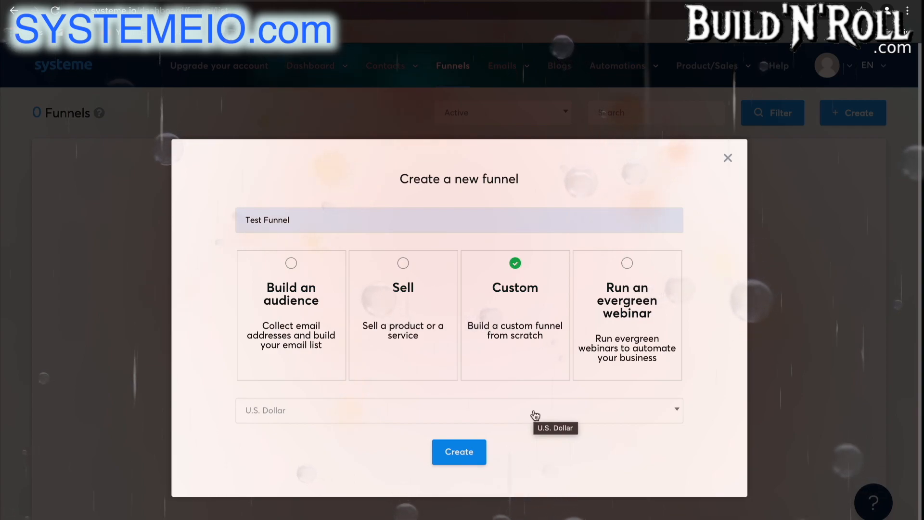
left_click(535, 413)
scroll(495, 352, "down", 10)
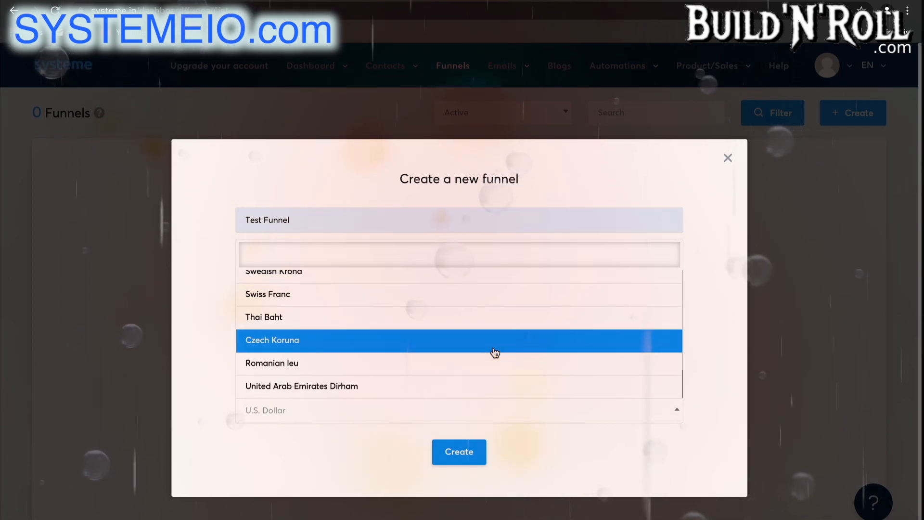
scroll(495, 354, "up", 10)
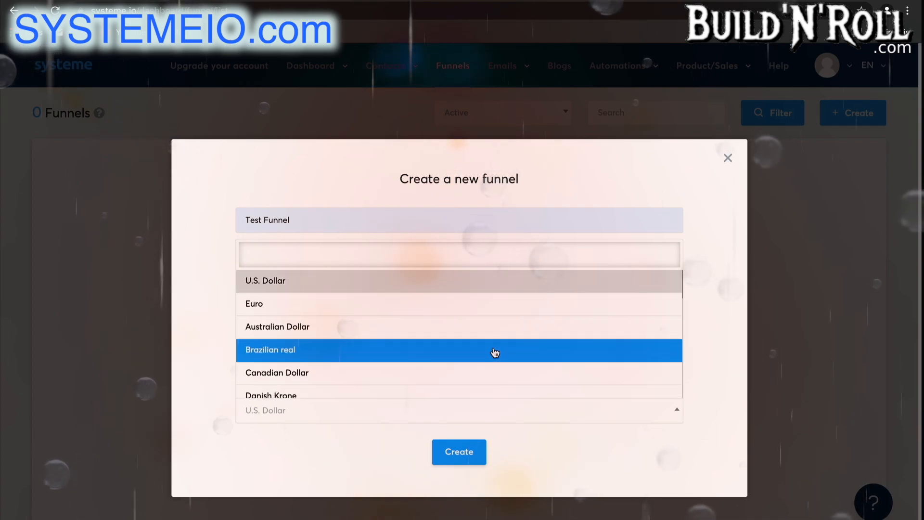
left_click(461, 282)
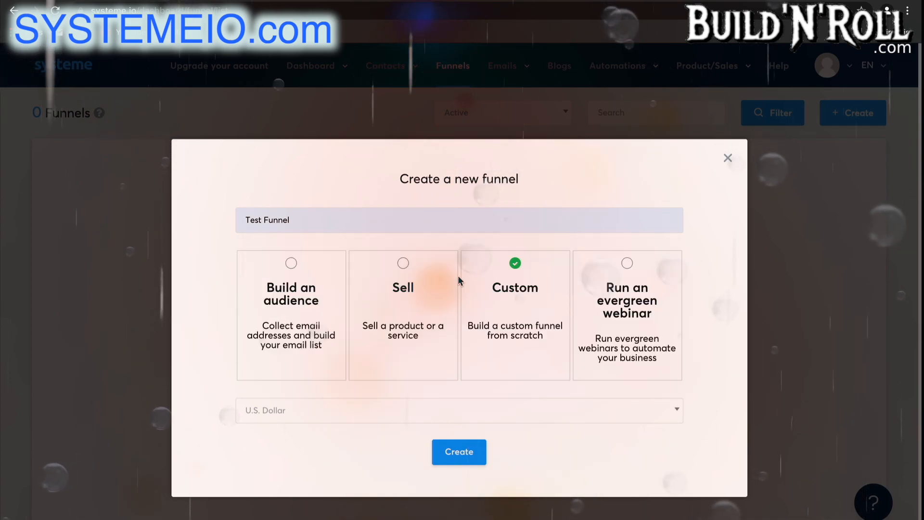
left_click(470, 460)
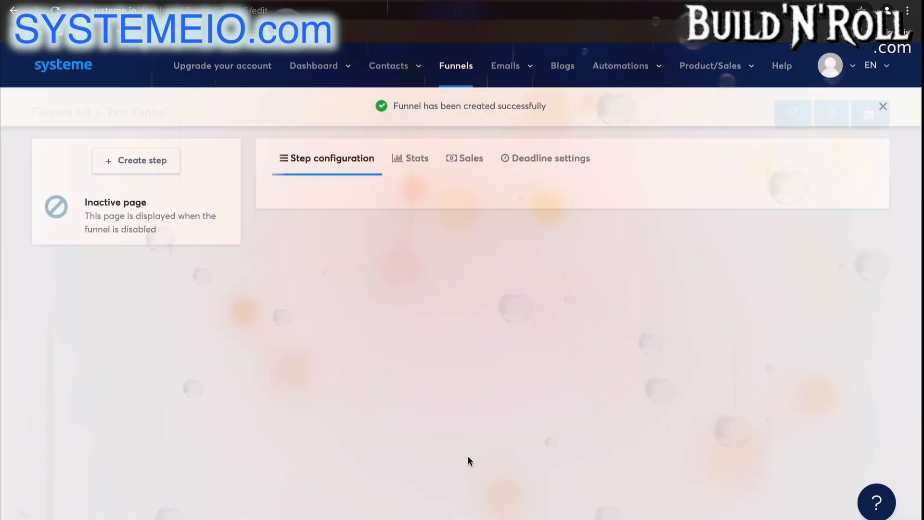
left_click(884, 107)
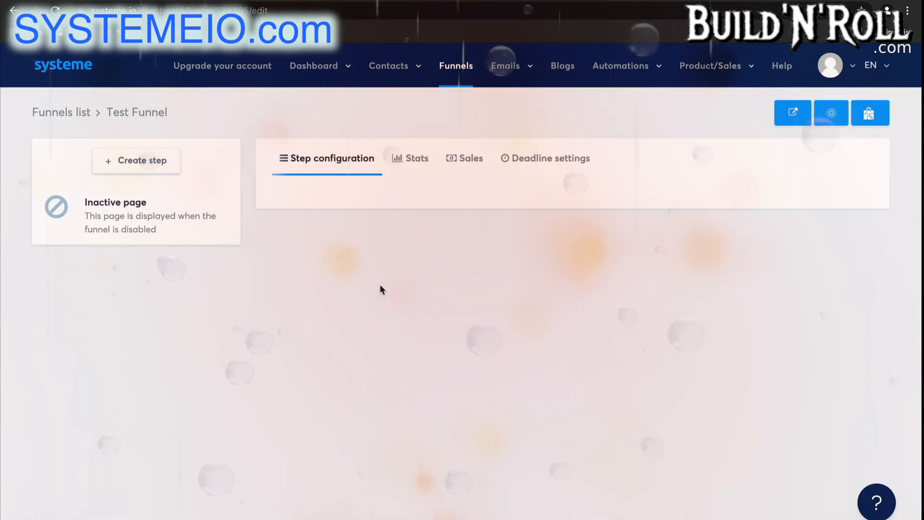
Add a funnel step named "Squeeze page" with the type Squeeze page
left_click(161, 164)
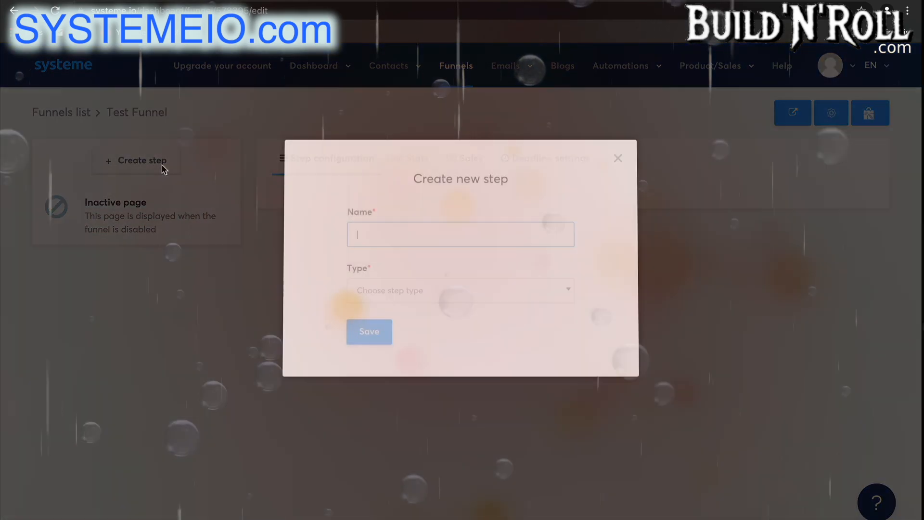
type("S")
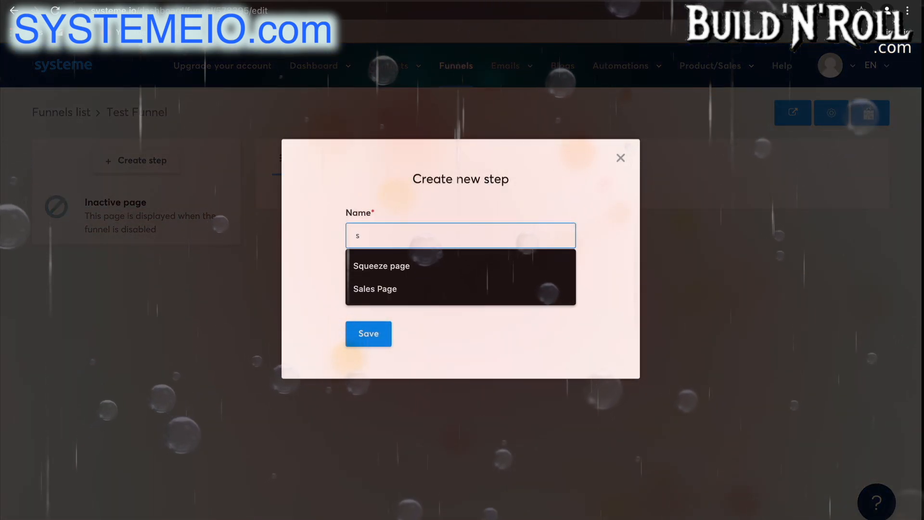
left_click(414, 266)
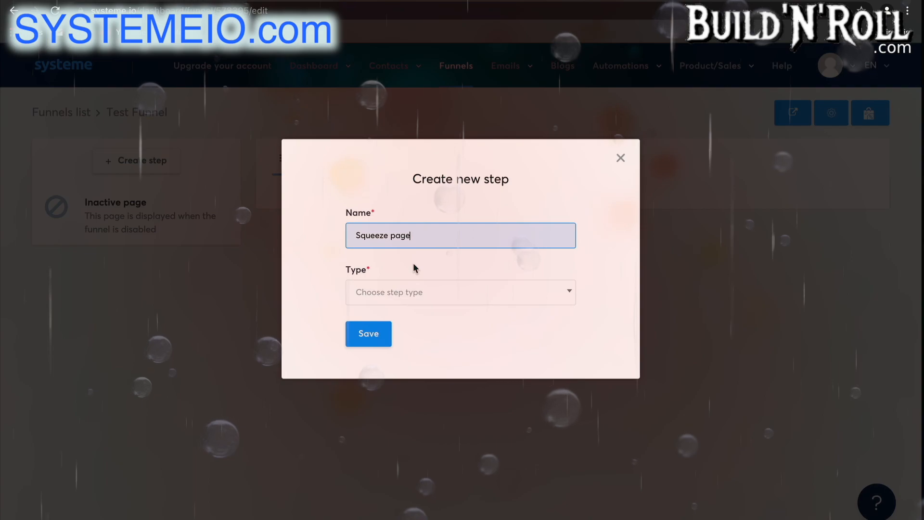
left_click(428, 297)
left_click(432, 390)
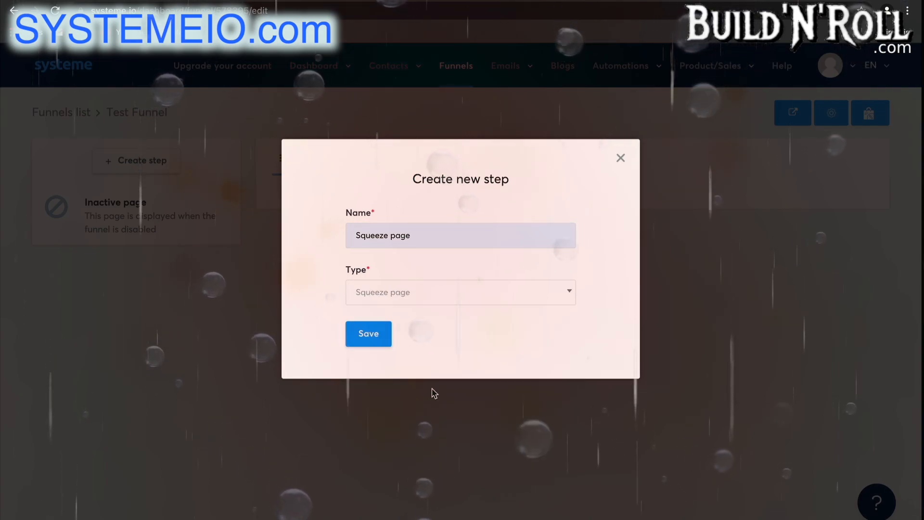
left_click(371, 337)
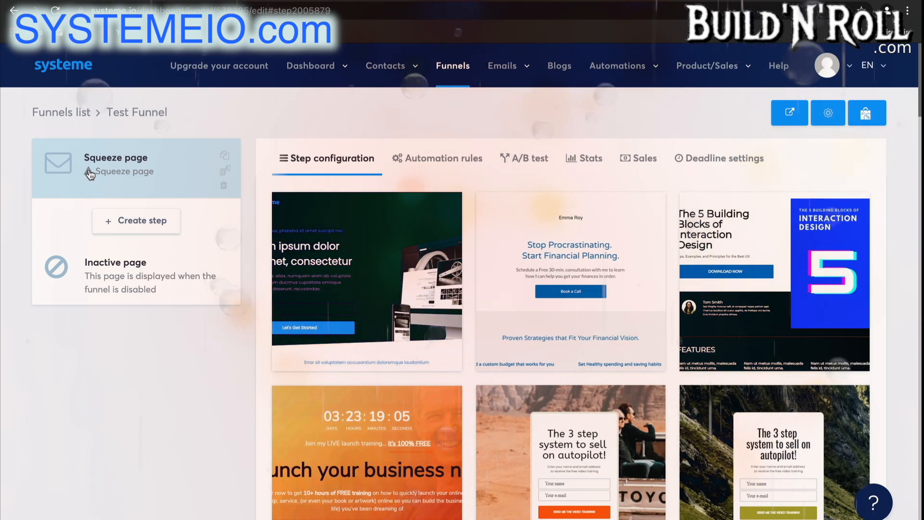
Browse the squeeze page templates and select the "8 week online program" design showing a woman
scroll(704, 398, "down", 20)
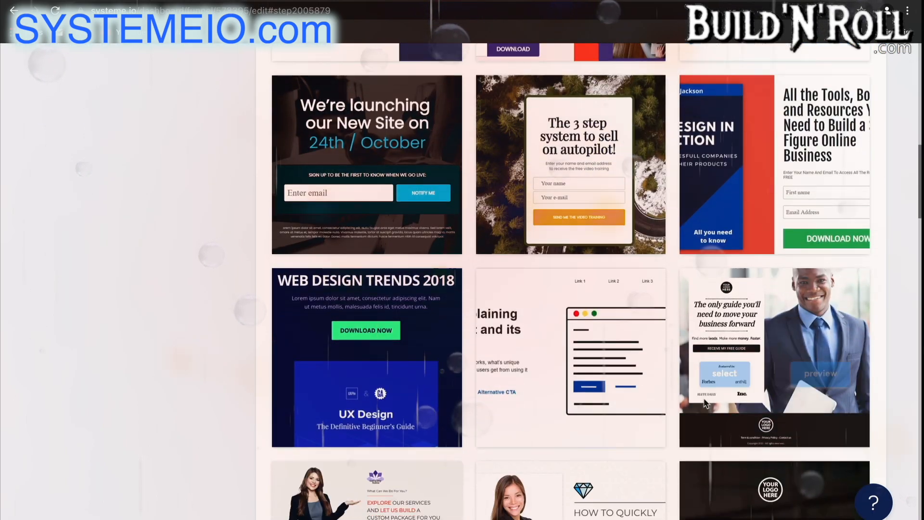
scroll(705, 403, "down", 20)
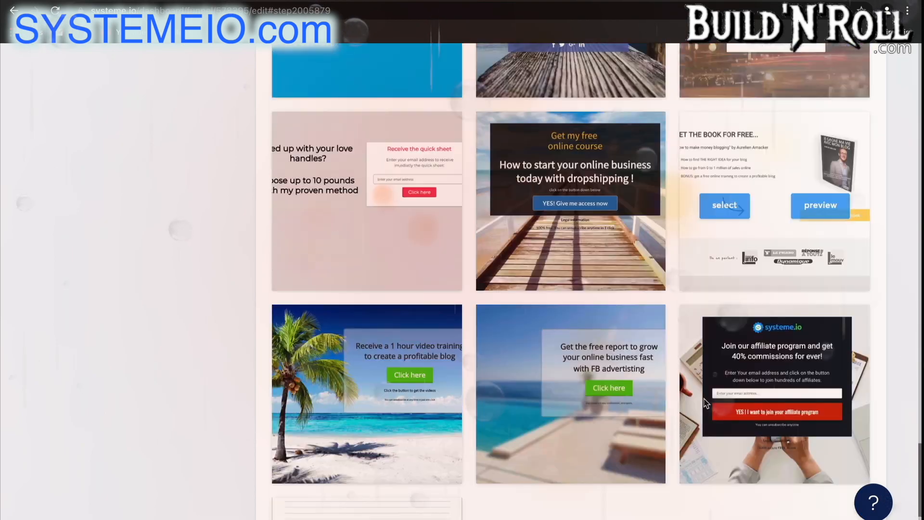
scroll(704, 400, "down", 3)
mouse_move(356, 407)
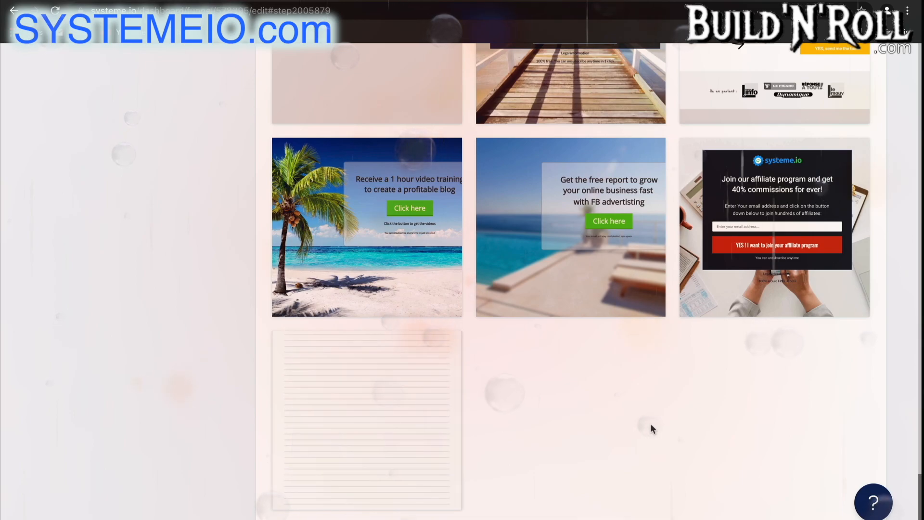
scroll(651, 423, "up", 5)
scroll(651, 423, "up", 7)
mouse_move(732, 235)
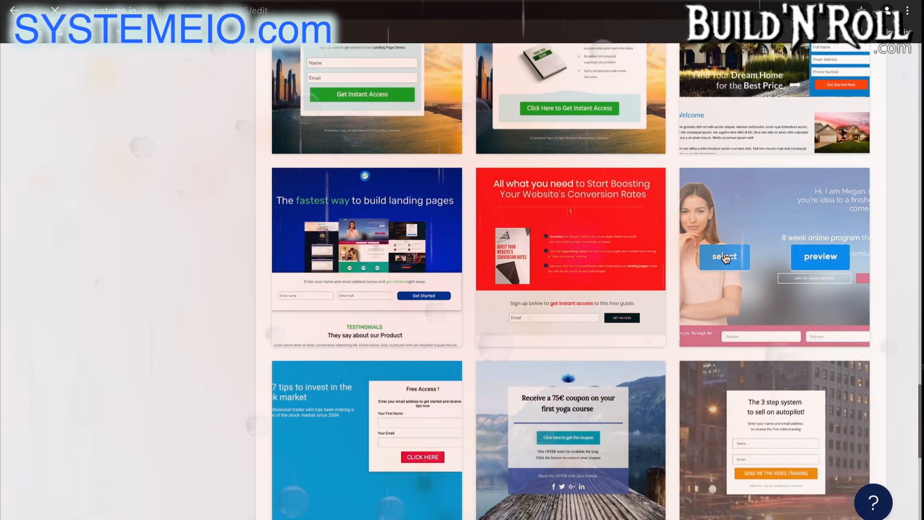
left_click(724, 257)
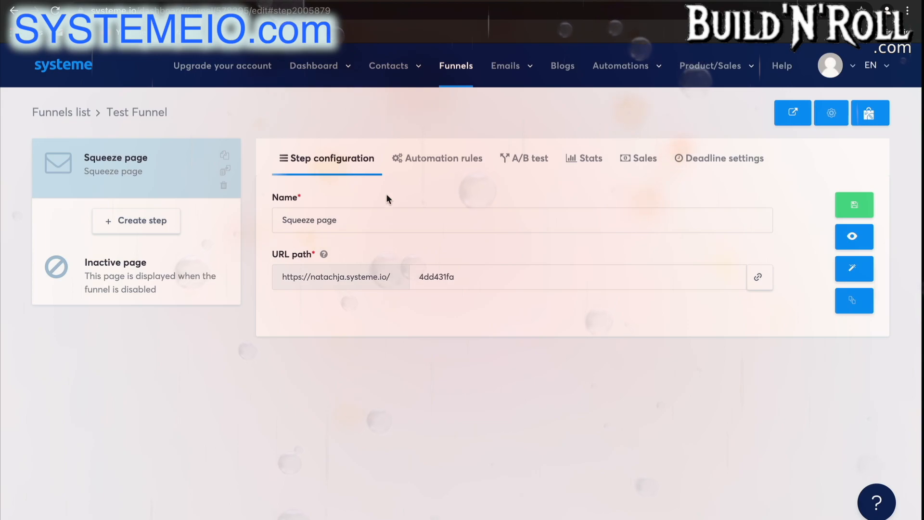
Copy the URL of the squeeze page
left_click(413, 221)
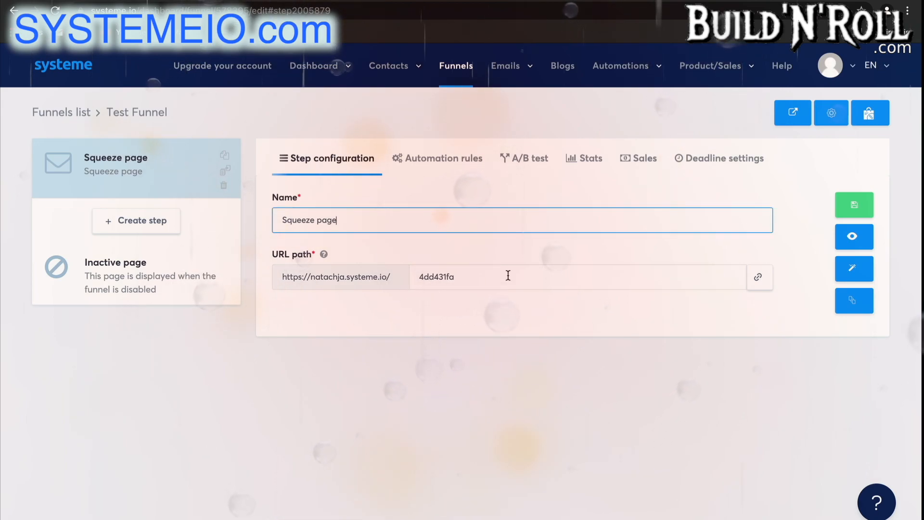
left_click(759, 286)
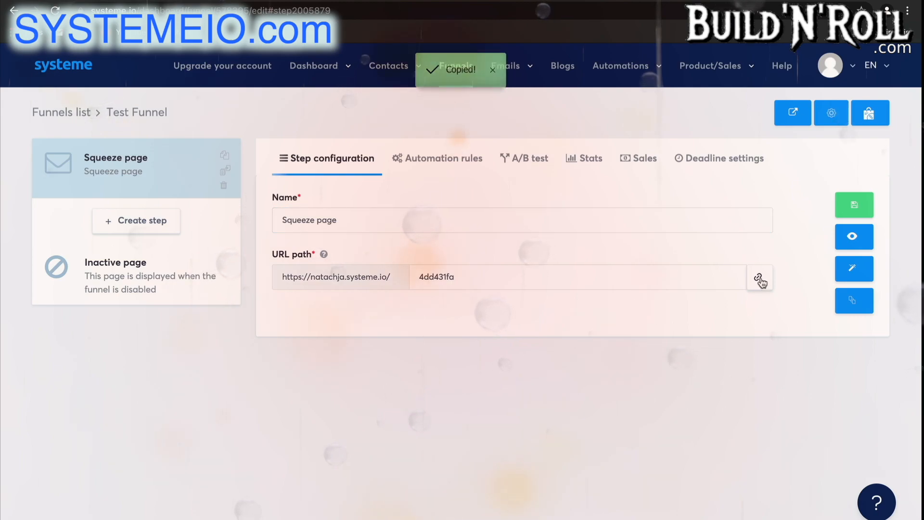
Review the squeeze page's automation rules and A/B test options, and the funnel's stats, sales and deadline settings
left_click(461, 172)
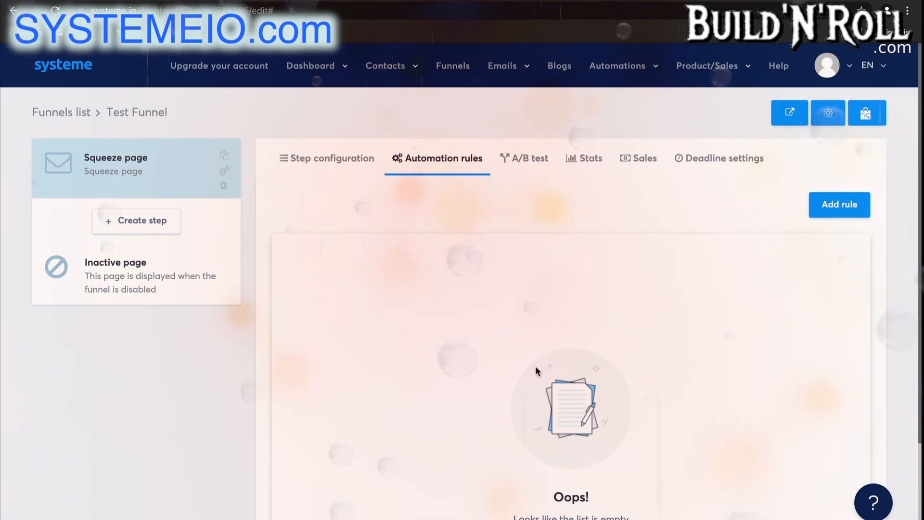
left_click(533, 158)
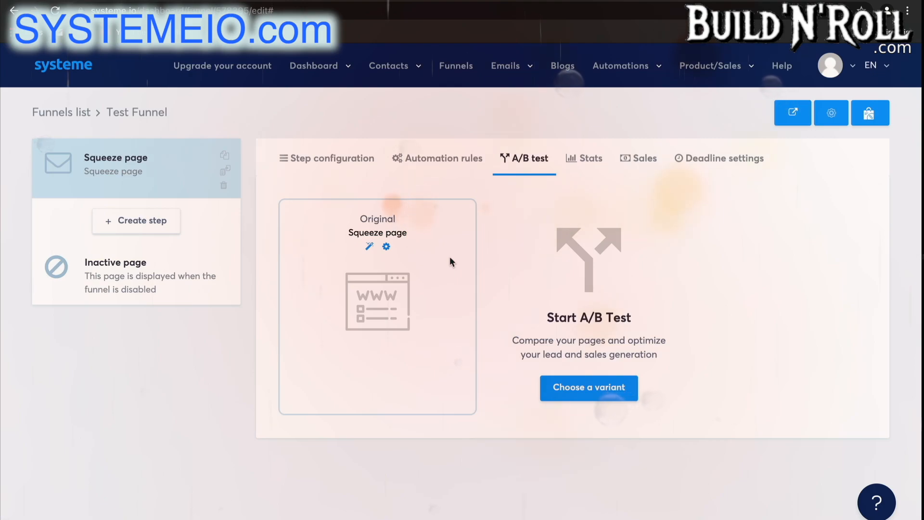
left_click(591, 160)
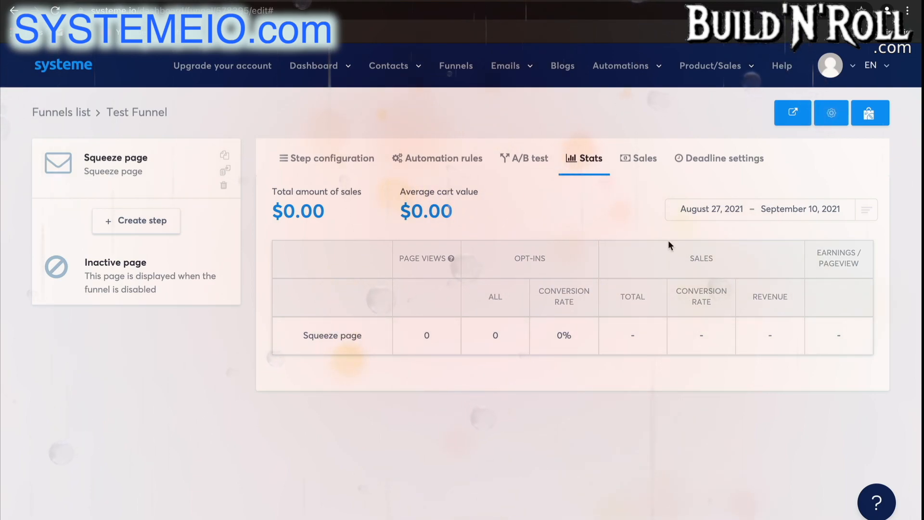
left_click(645, 159)
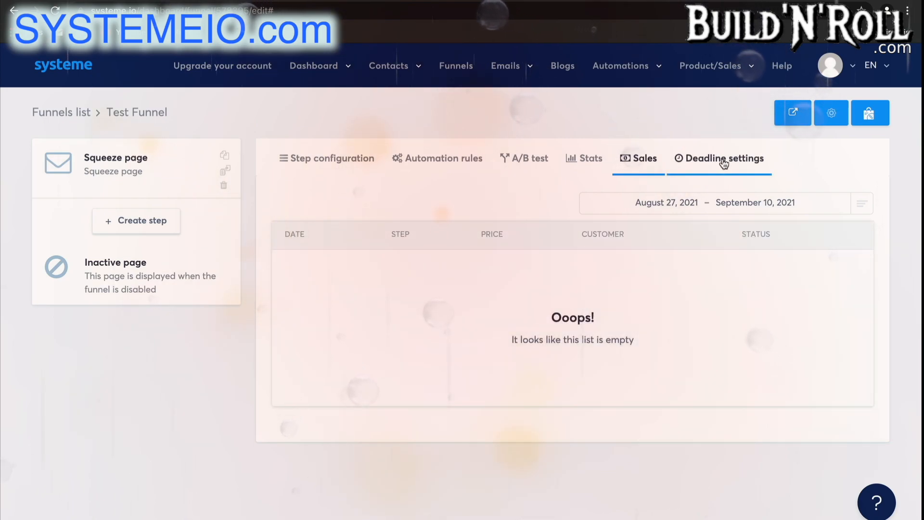
left_click(722, 161)
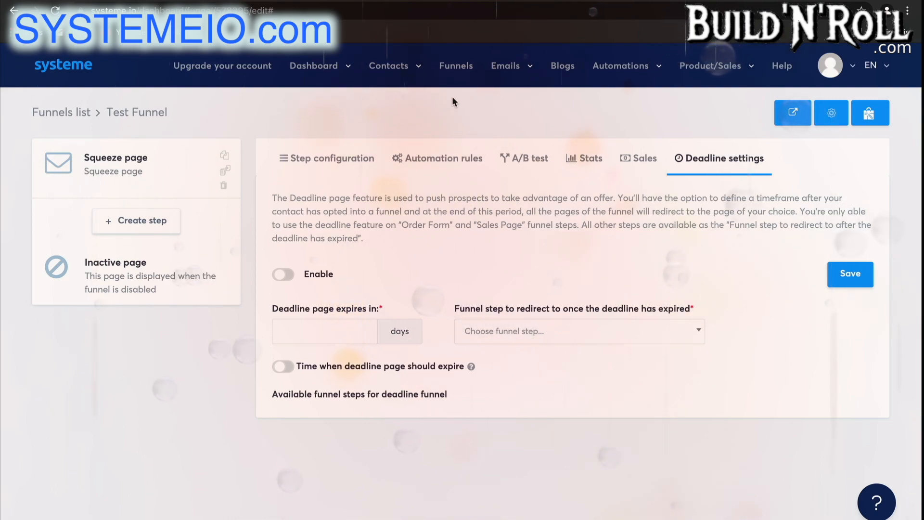
Add a funnel step named "Thank you page" with the type Opt-in thank you page
left_click(164, 223)
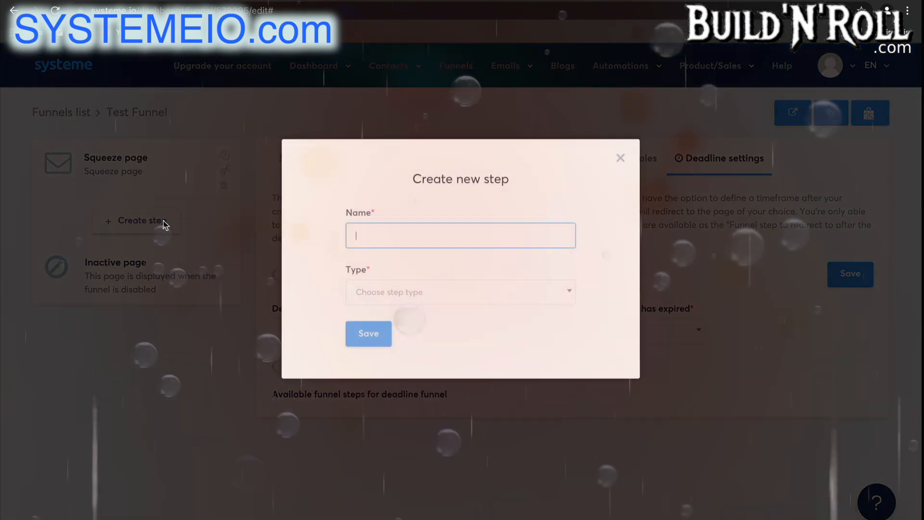
type("Thank you page")
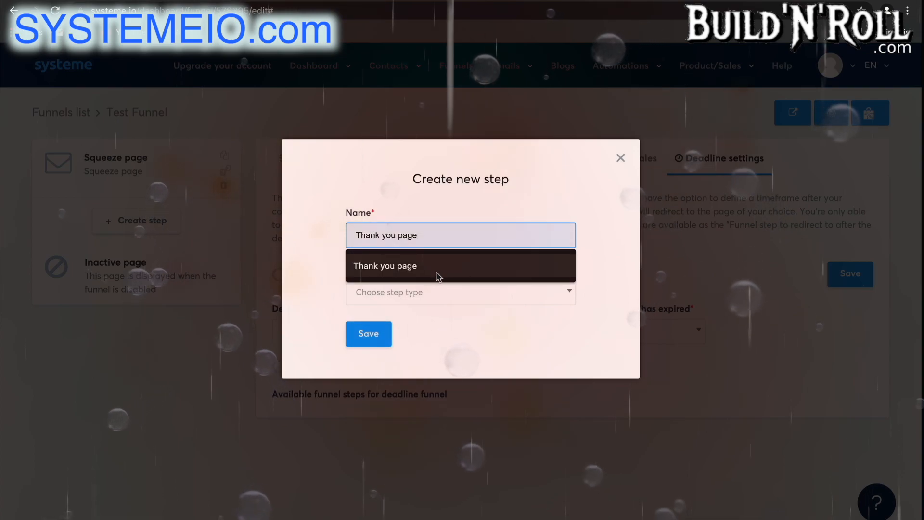
left_click(435, 266)
left_click(440, 295)
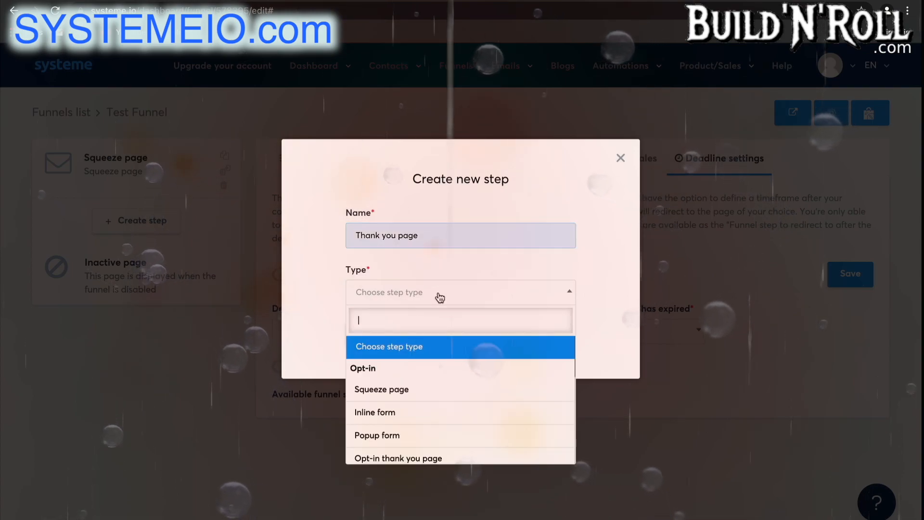
scroll(419, 434, "down", 1)
left_click(423, 430)
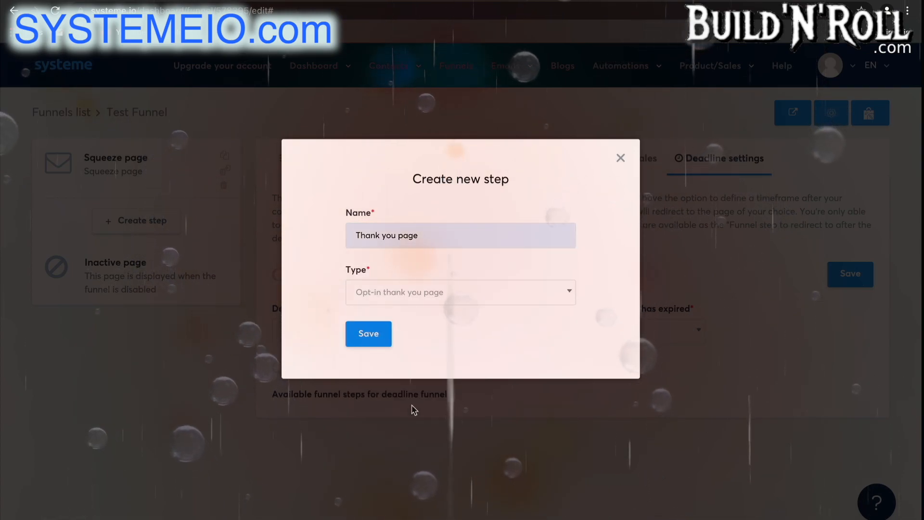
left_click(375, 340)
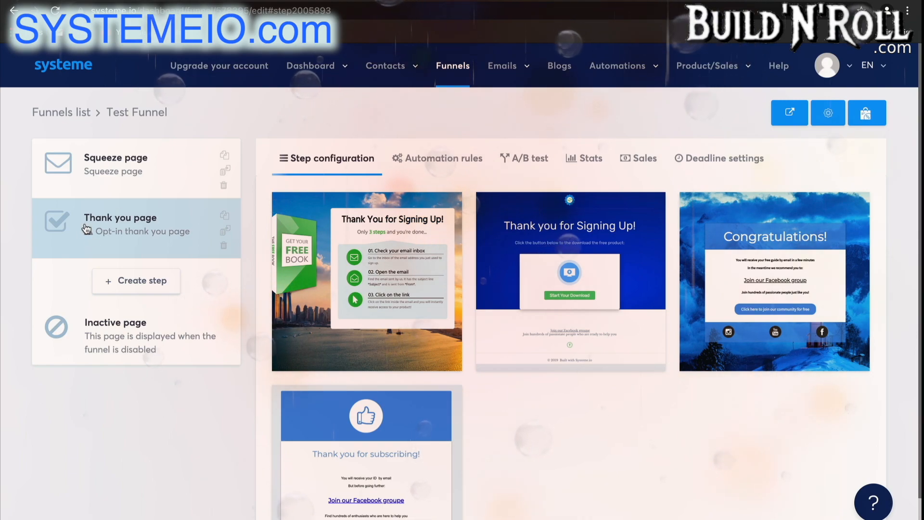
Select the "Thank you for subscribing!" template for the thank you page
scroll(524, 454, "down", 1)
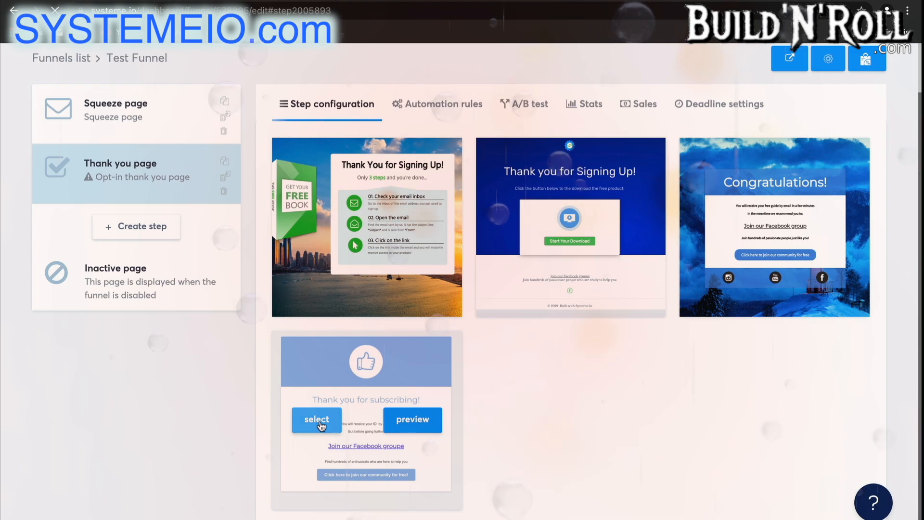
left_click(320, 423)
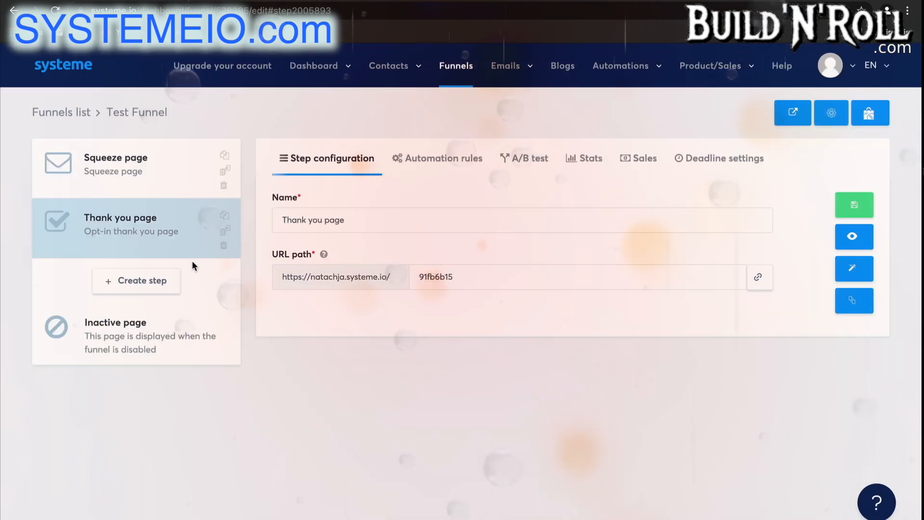
mouse_move(187, 247)
left_mouse_down()
mouse_move(181, 179)
mouse_move(182, 232)
left_mouse_up()
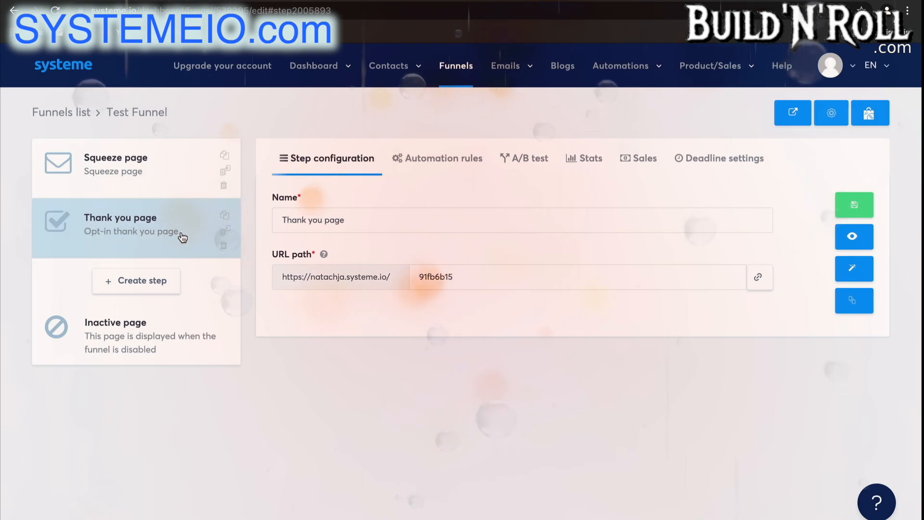
Open the funnel's Inactive page in the page editor, save it and return to the funnel overview
left_click(208, 358)
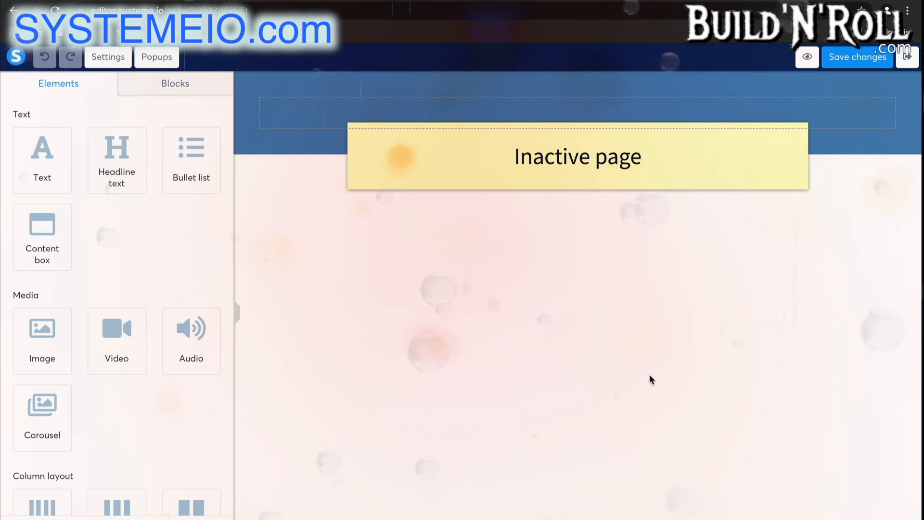
left_click(849, 56)
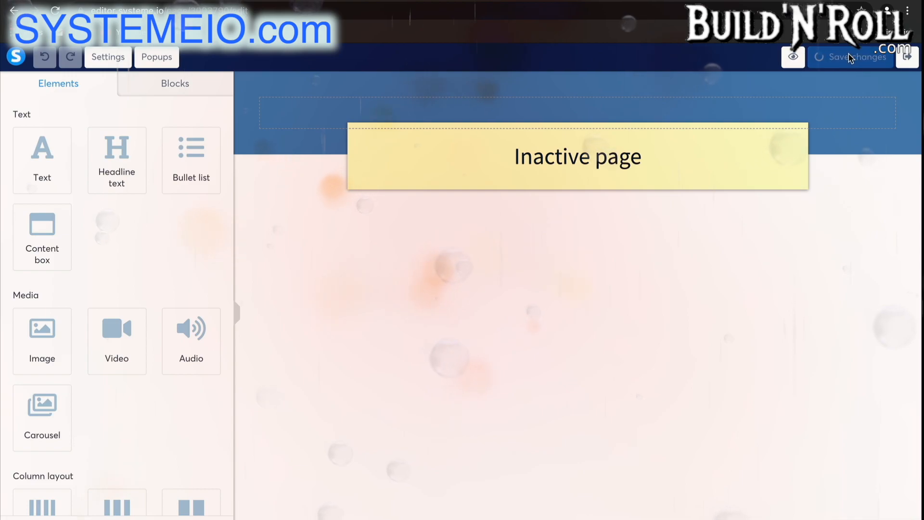
left_click(912, 57)
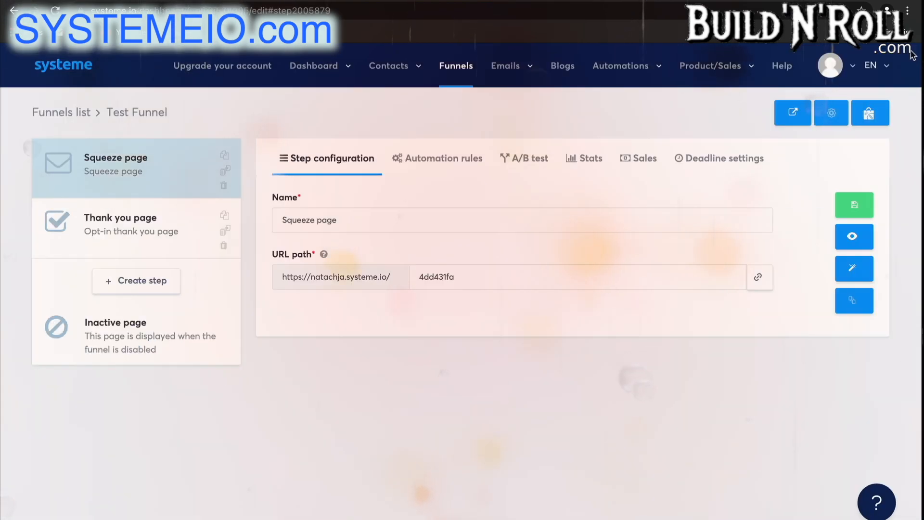
Check the available domains in the settings of Test Funnel, keep the current domain and save the settings
left_click(839, 121)
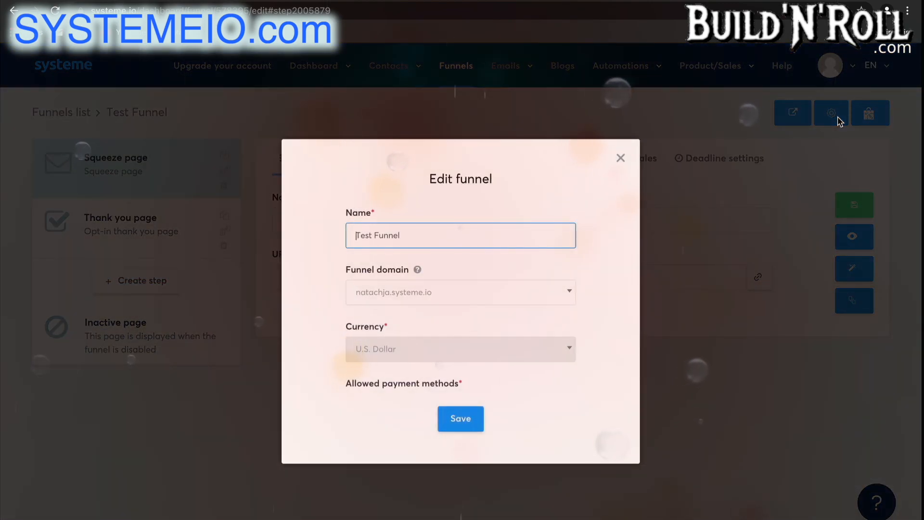
left_click(487, 297)
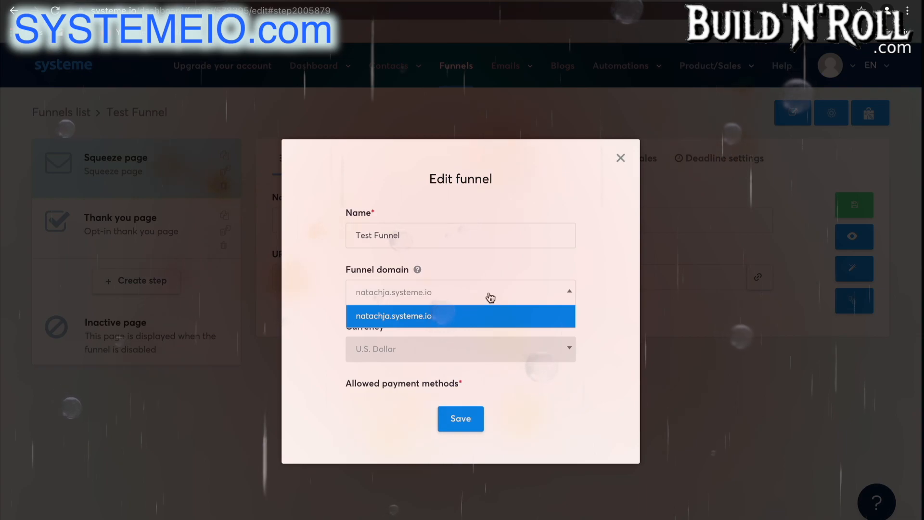
left_click(490, 297)
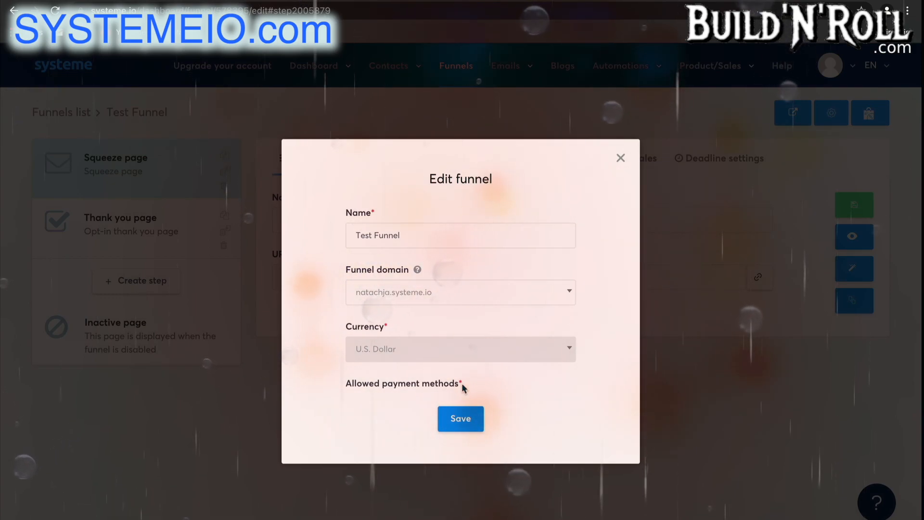
left_click(470, 421)
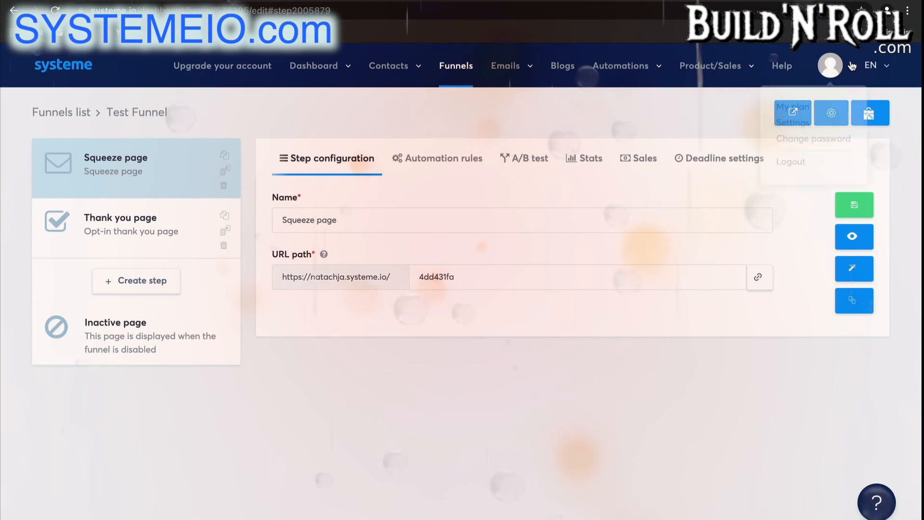
Open the account options to reach the account settings
left_click(832, 65)
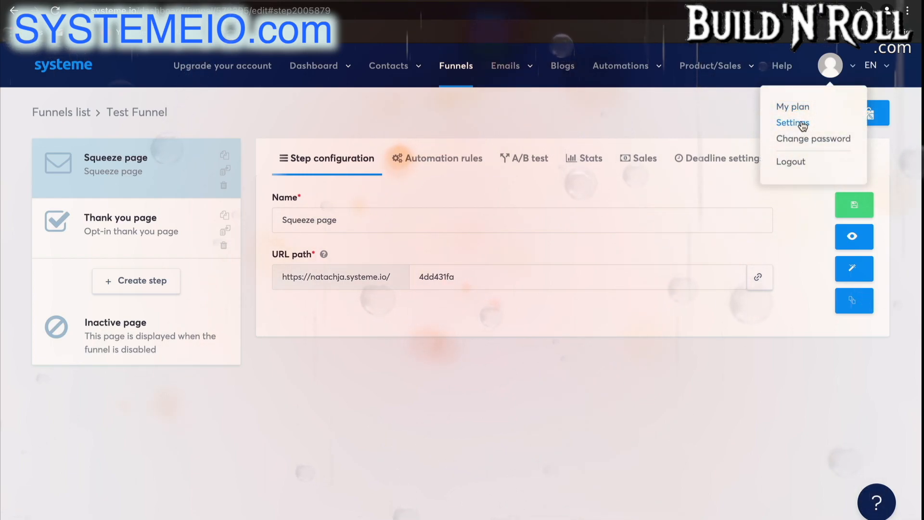